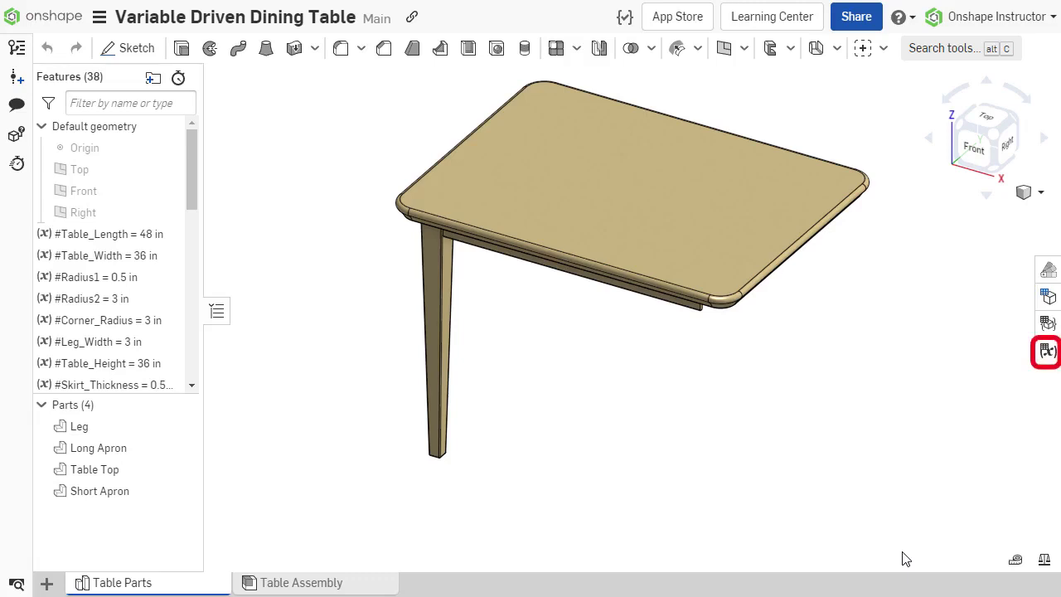
# Open the Variable table panel listing the Table Parts variables
pyautogui.click(1047, 351)
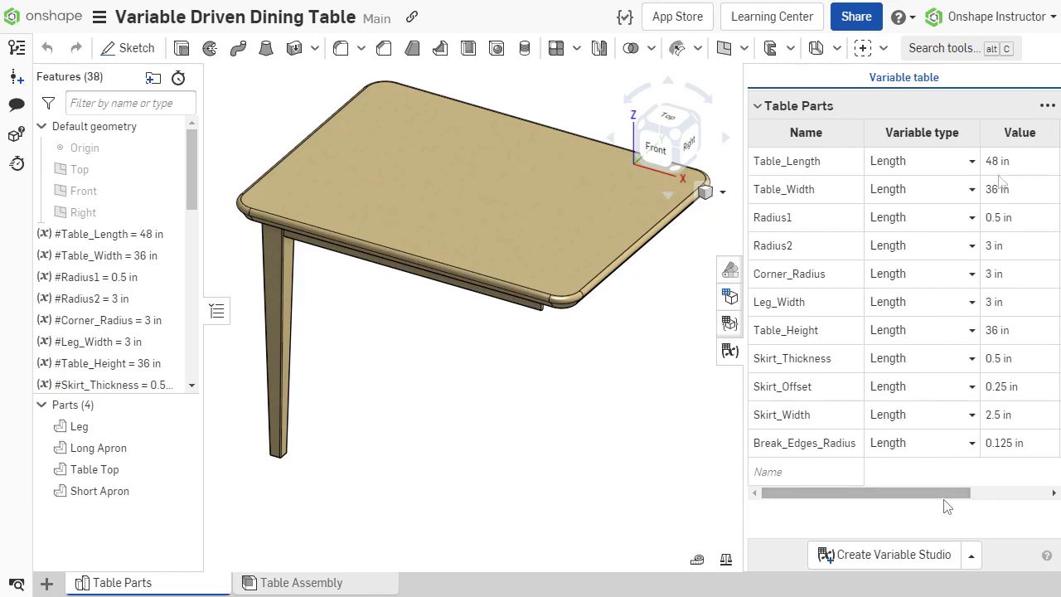
# Change the Table_Length value from 48 in to 60 in
pyautogui.click(1006, 161)
pyautogui.click(1007, 161)
pyautogui.write('60')
pyautogui.press('Return')
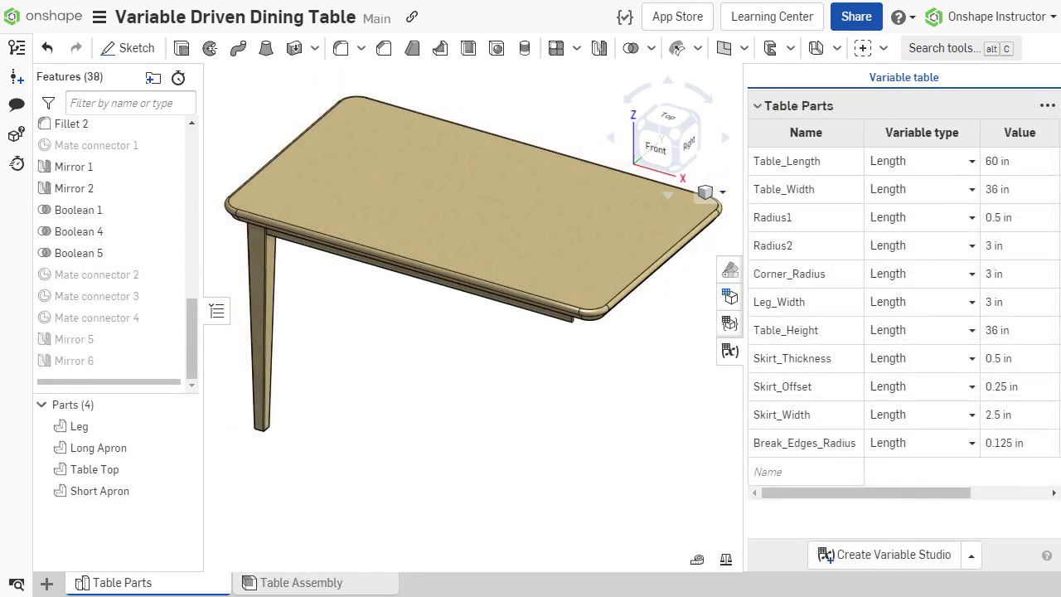
# Create a variable named Leg_Taper_Angle of type Angle with value 3 deg
pyautogui.click(810, 474)
pyautogui.write('L')
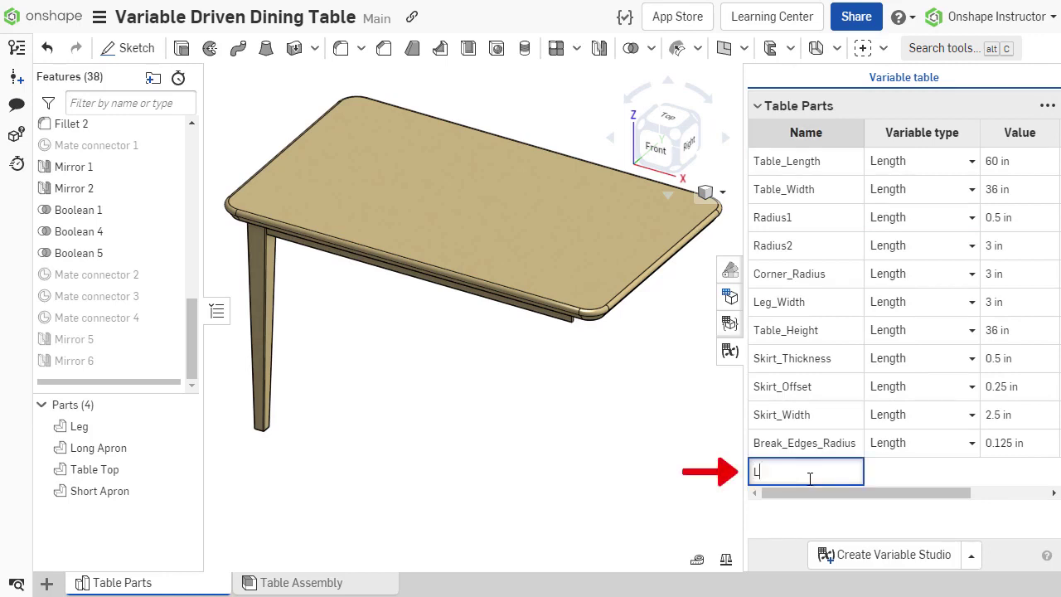
pyautogui.write('eg_Taper_Angle')
pyautogui.press('Return')
pyautogui.click(971, 476)
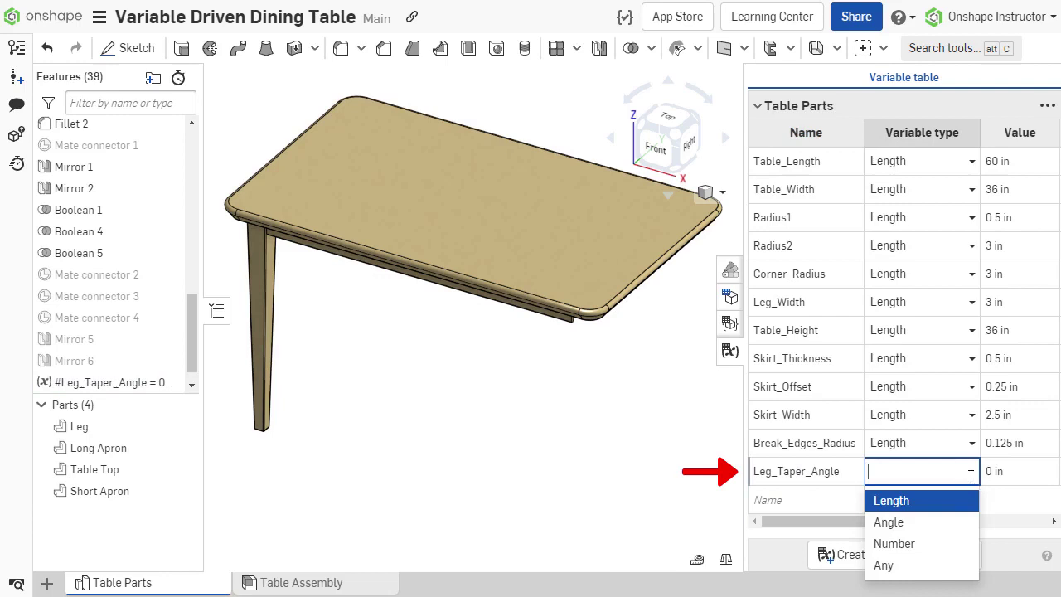
pyautogui.click(929, 524)
pyautogui.click(1004, 471)
pyautogui.write('3')
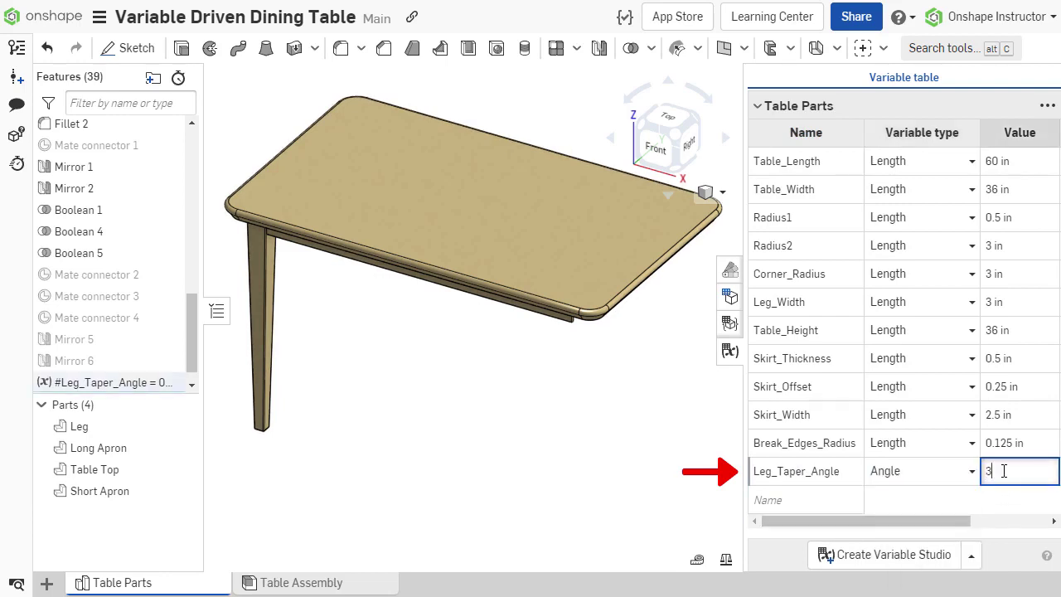
pyautogui.press('Tab')
# Give Leg_Taper_Angle the description 'Angle for Draft'
pyautogui.moveTo(957, 517); pyautogui.dragTo(1030, 509)
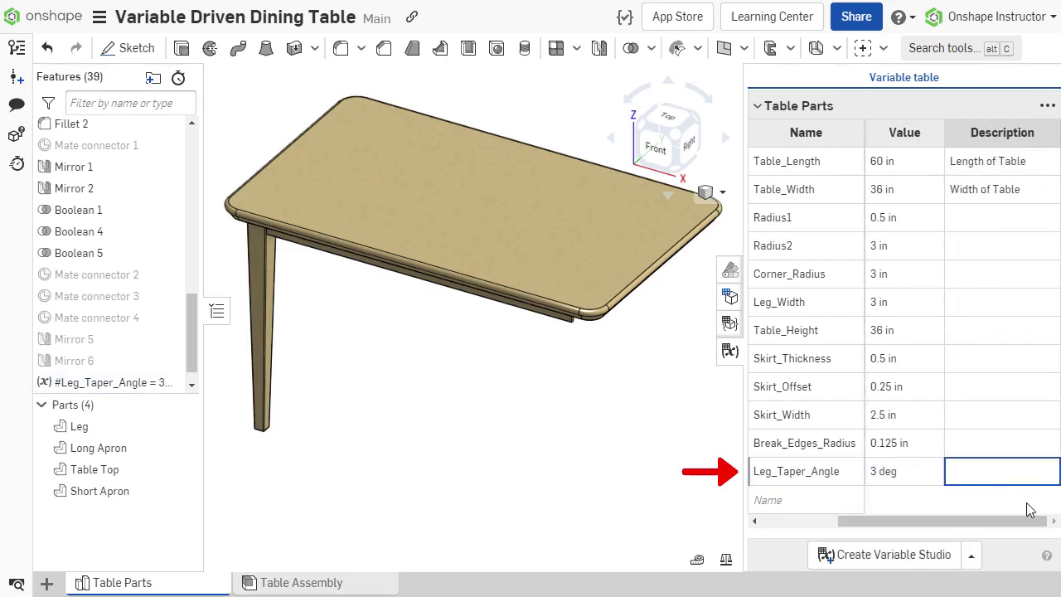
pyautogui.write('Angle for')
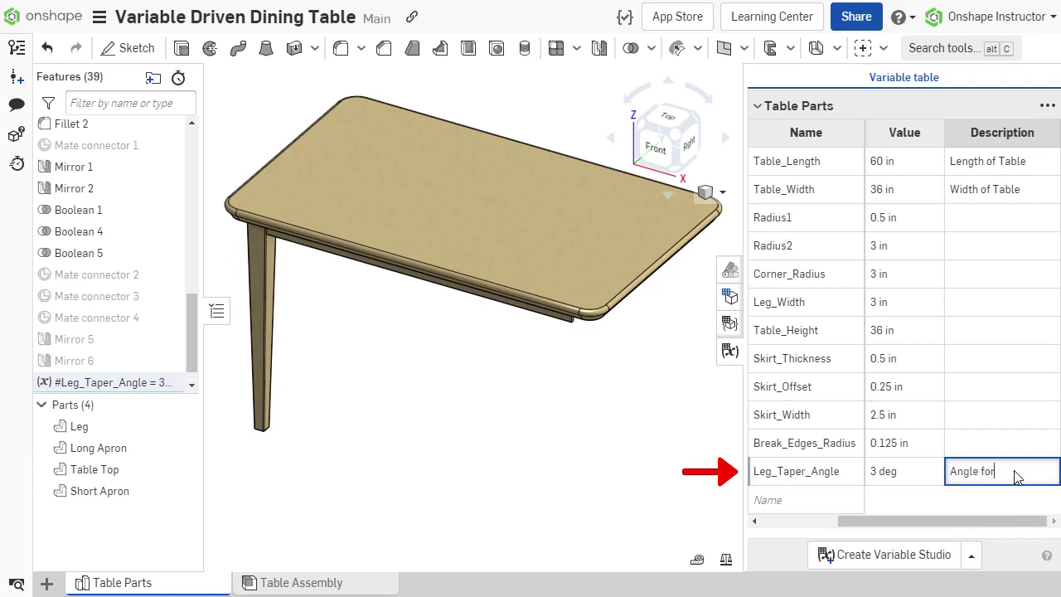
pyautogui.write(' Draft')
pyautogui.press('Return')
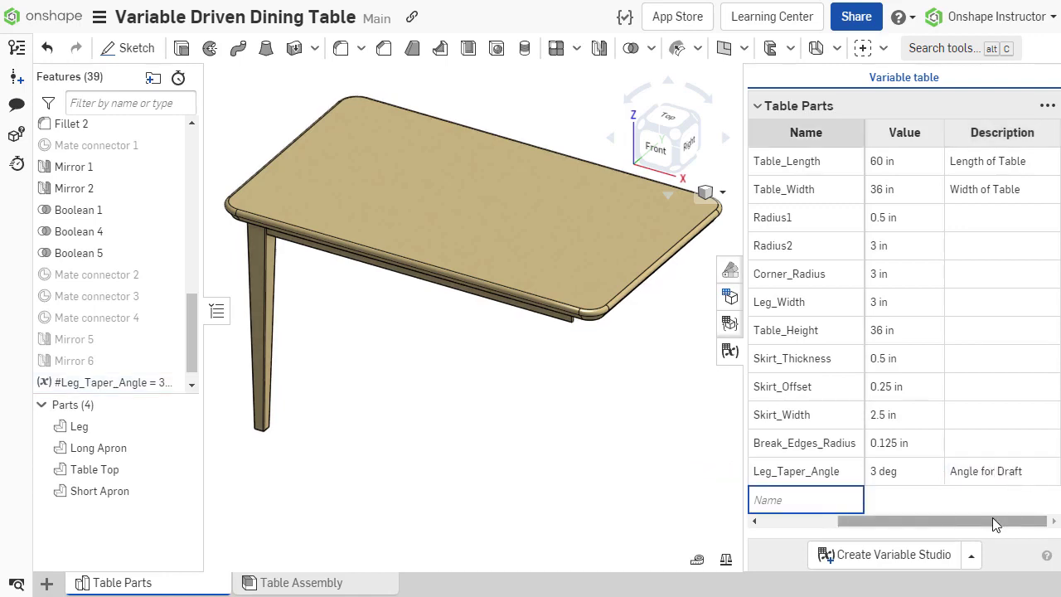
pyautogui.press('Tab')
pyautogui.moveTo(992, 523); pyautogui.dragTo(879, 539)
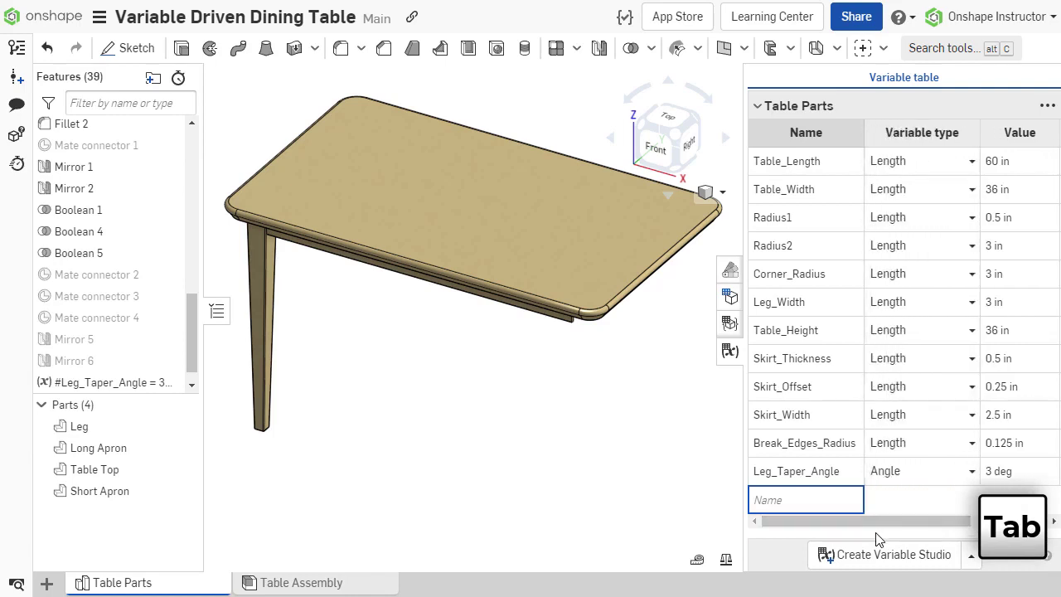
# Change the Table_Width value from 36 in to 48 in and finish editing the table
pyautogui.click(988, 187)
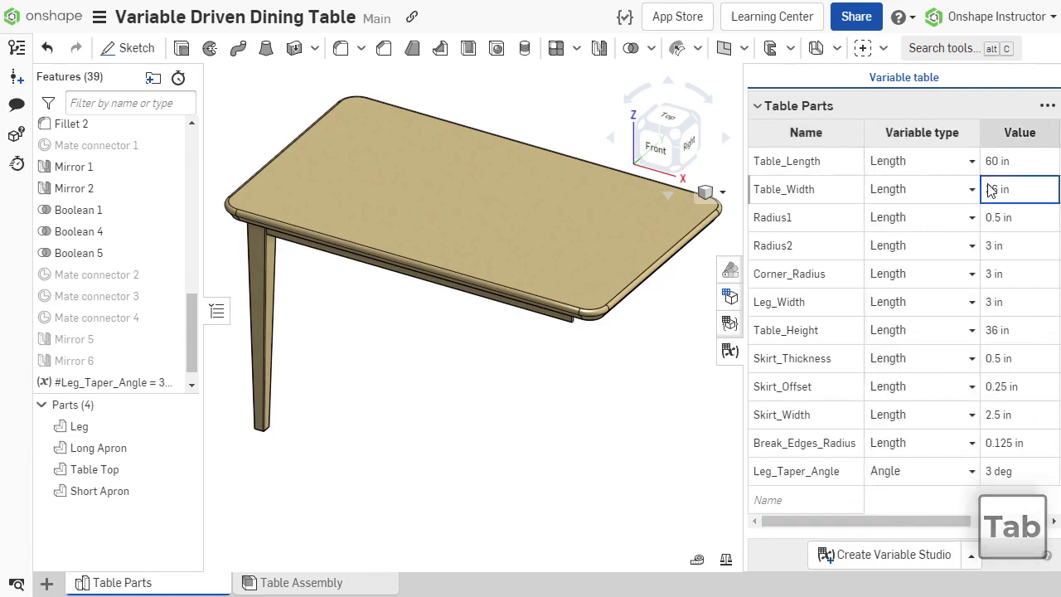
pyautogui.write('48')
pyautogui.press('Return')
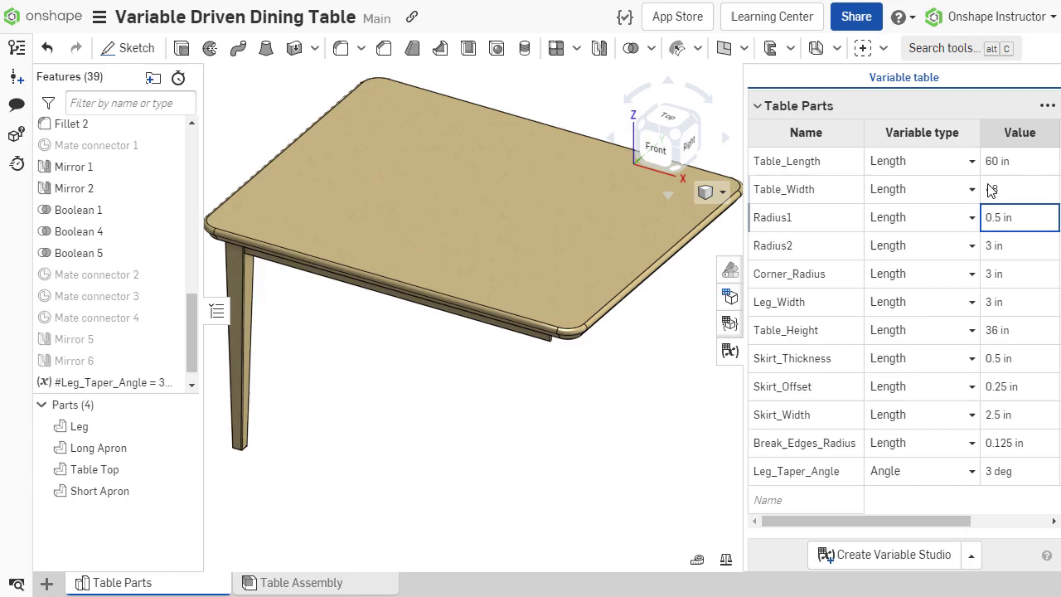
pyautogui.click(561, 397)
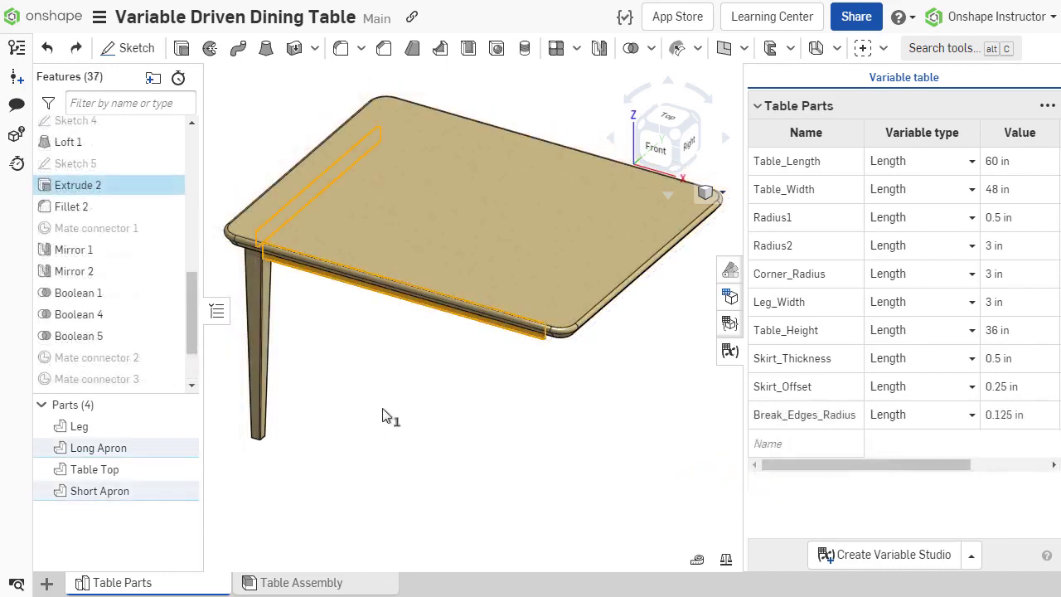
# Create a new Skirt_Depth length variable with value 2.5 in
pyautogui.moveTo(195, 338)
pyautogui.mouseDown()
pyautogui.moveTo(189, 373)
pyautogui.moveTo(166, 356)
pyautogui.moveTo(138, 149)
pyautogui.moveTo(129, 213)
pyautogui.mouseUp()
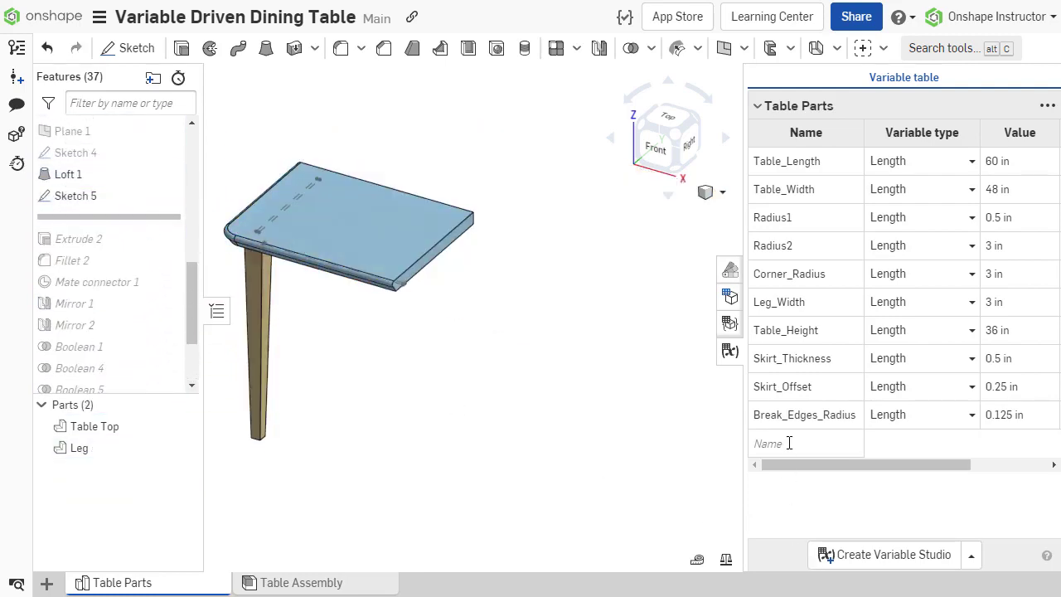
pyautogui.click(789, 443)
pyautogui.write('Skirt_')
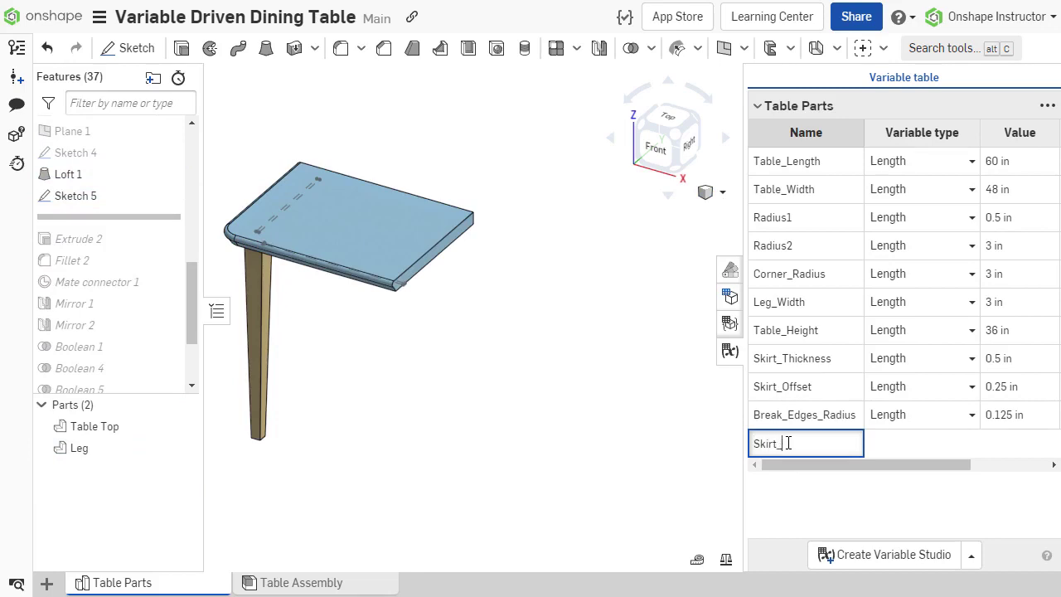
pyautogui.write('Depth')
pyautogui.press('Return')
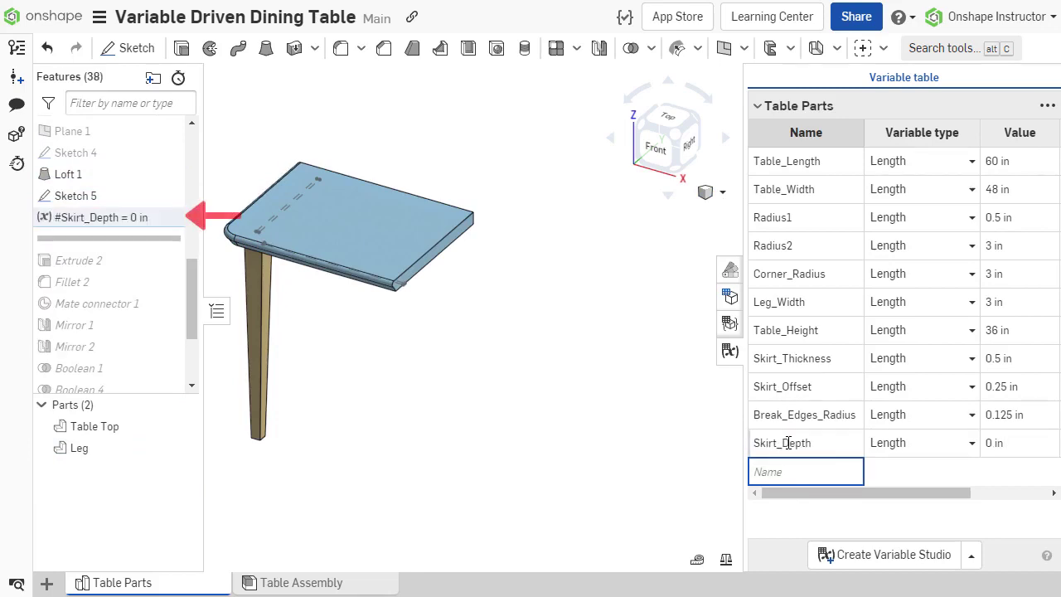
pyautogui.click(1006, 445)
pyautogui.write('2.5')
pyautogui.press('Return')
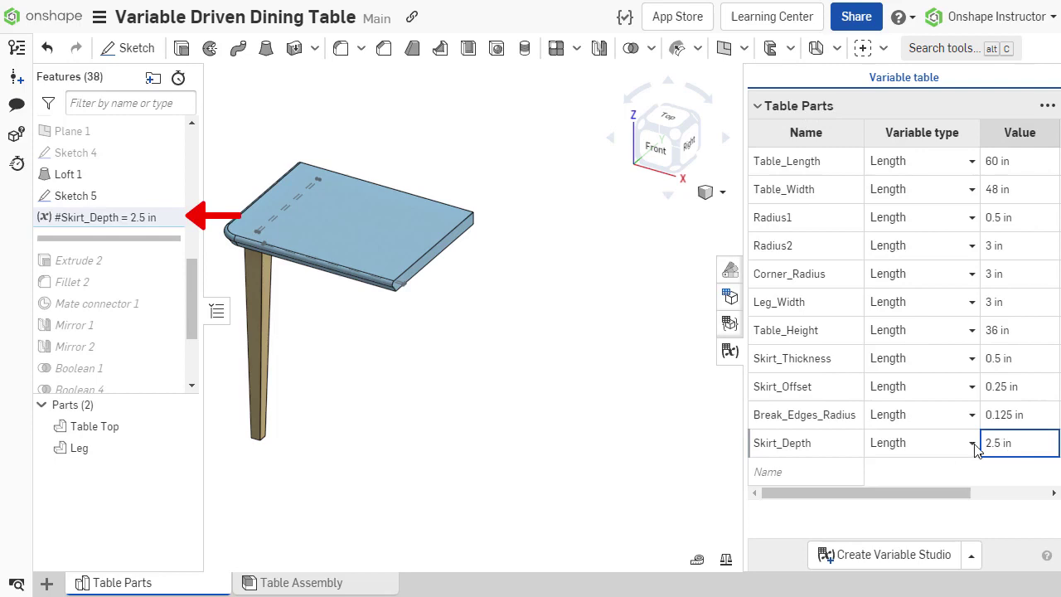
# Make Extrude 2 use #Skirt_Depth as its depth, then roll the history to the end
pyautogui.moveTo(91, 239); pyautogui.dragTo(88, 251)
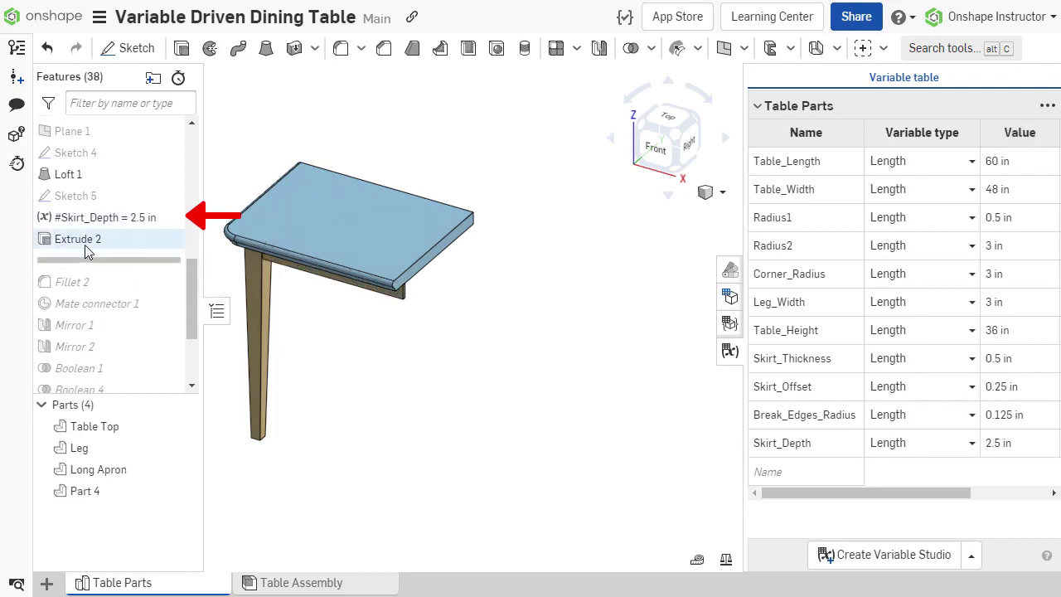
pyautogui.rightClick(88, 251)
pyautogui.click(146, 282)
pyautogui.write('#')
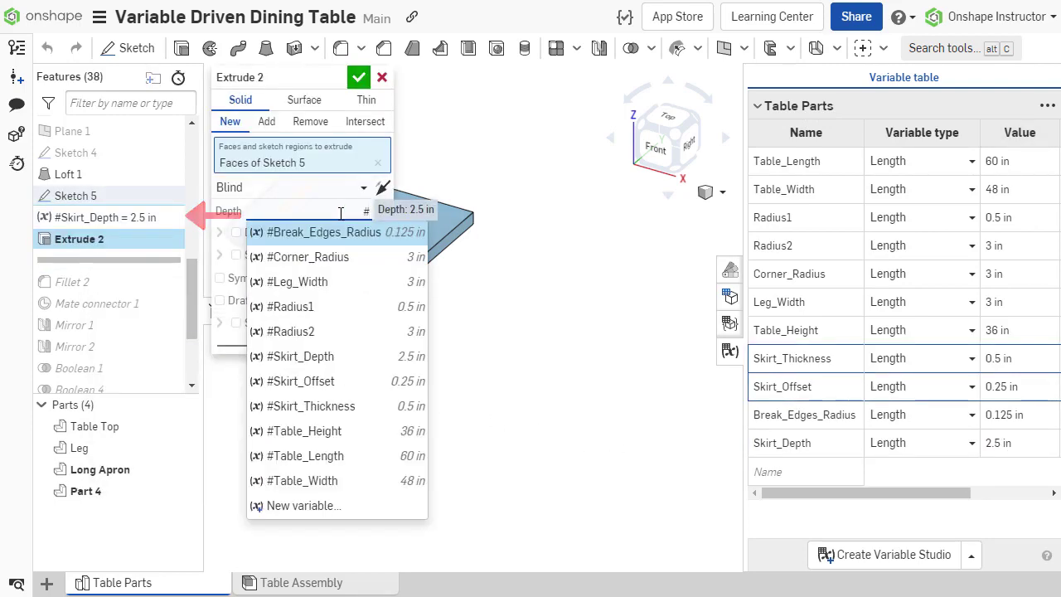
pyautogui.click(339, 356)
pyautogui.press('Return')
pyautogui.click(359, 79)
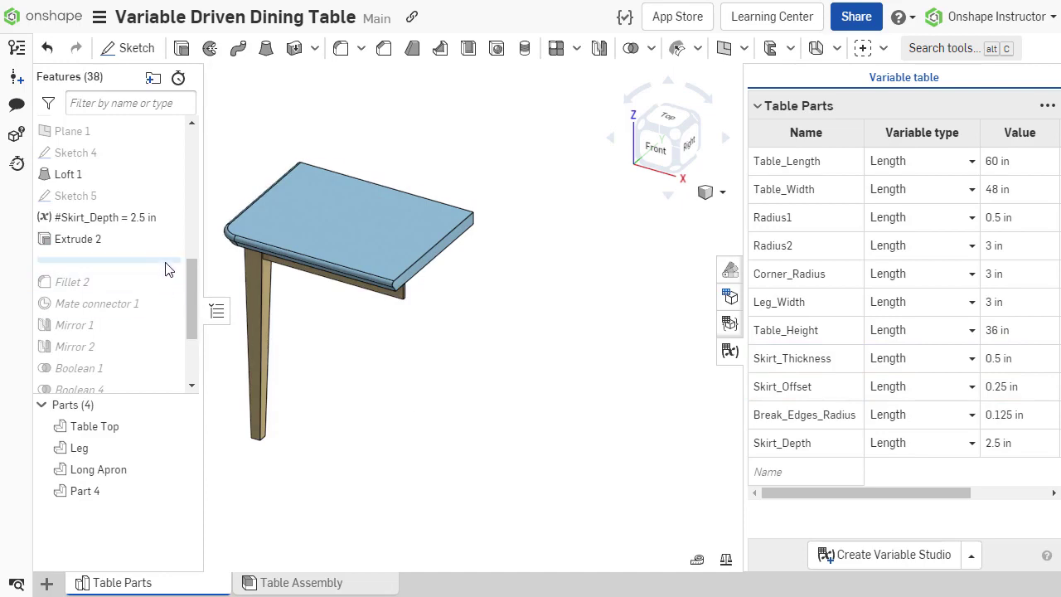
pyautogui.moveTo(166, 267); pyautogui.dragTo(465, 425)
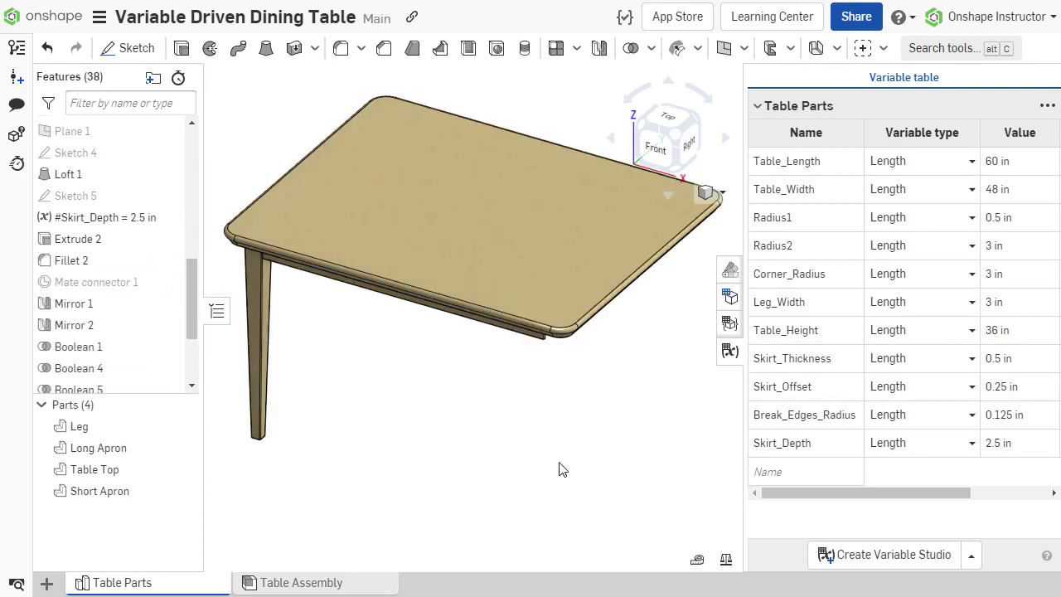
# Delete the Skirt_Depth variable, then undo the deletion with Ctrl+Z
pyautogui.rightClick(749, 451)
pyautogui.click(762, 484)
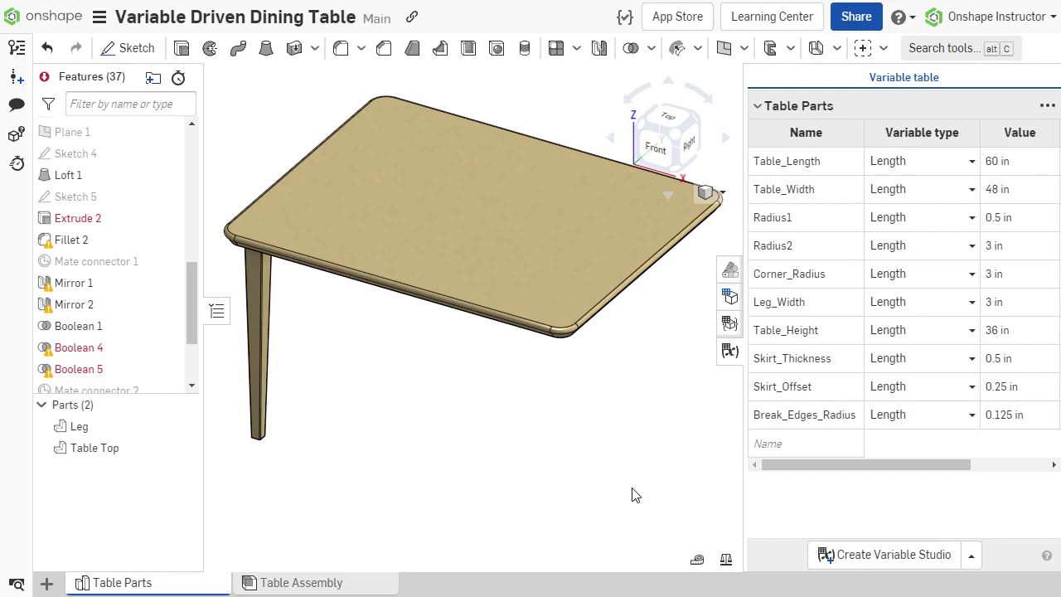
pyautogui.hotkey('ctrl', 'z')
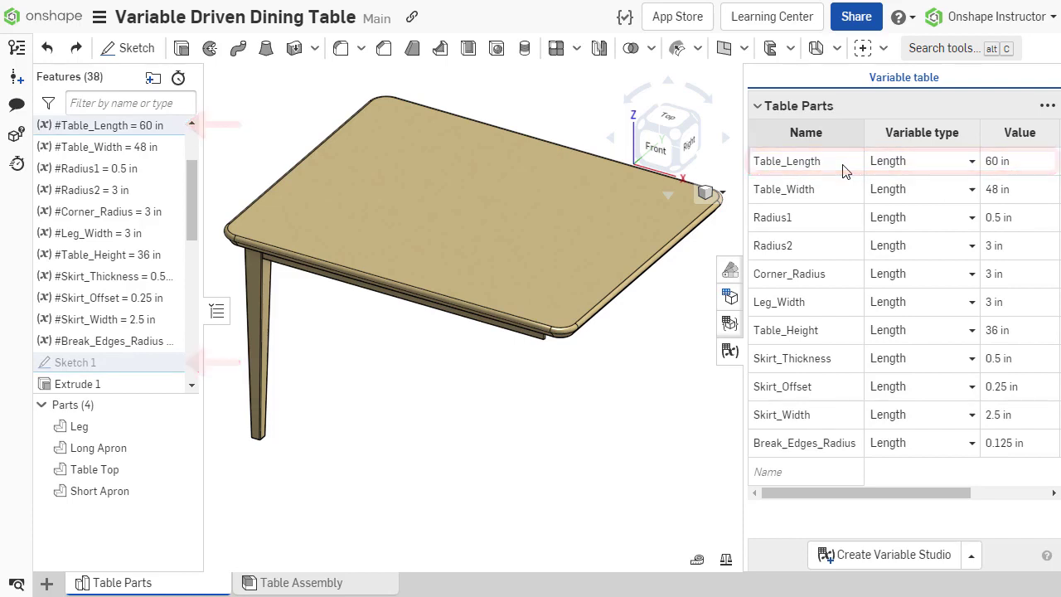
# Filter the feature list to only features referencing Skirt_Width
pyautogui.rightClick(825, 421)
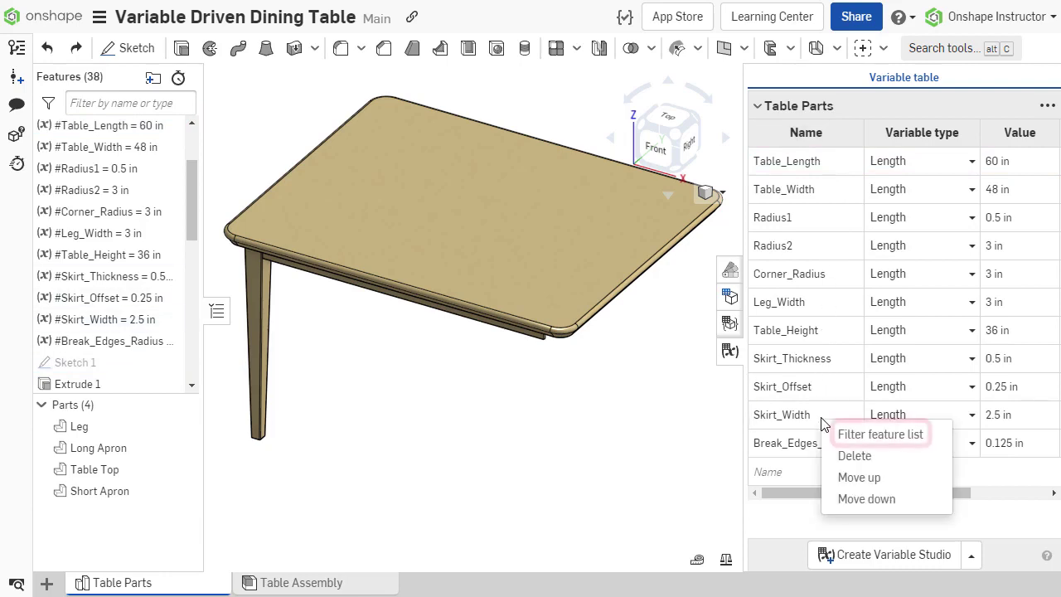
pyautogui.click(937, 439)
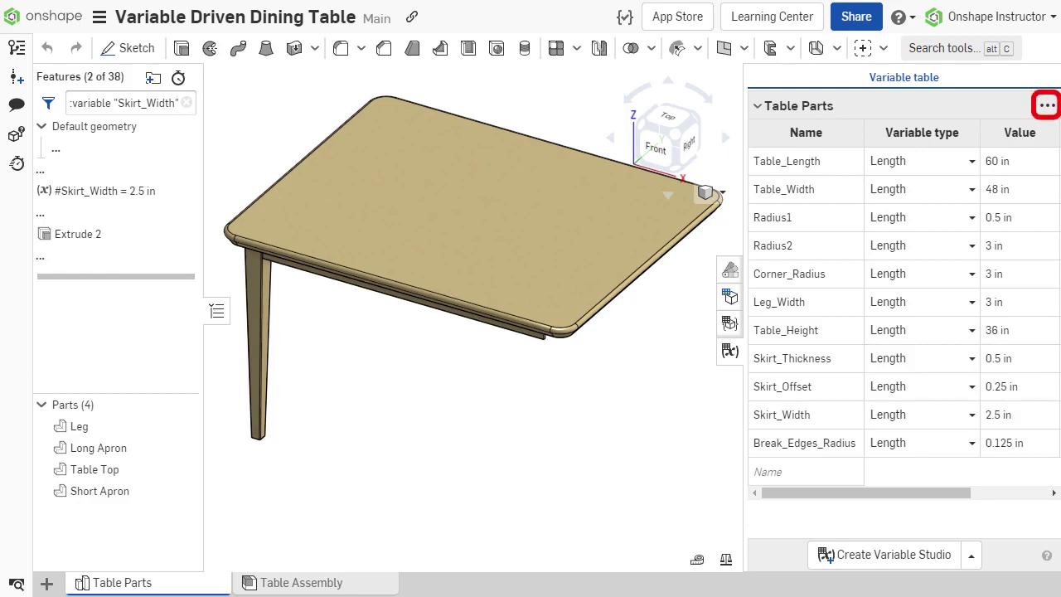
# Copy the Table Parts variable table and switch to the Variable Table spreadsheet
pyautogui.click(1047, 105)
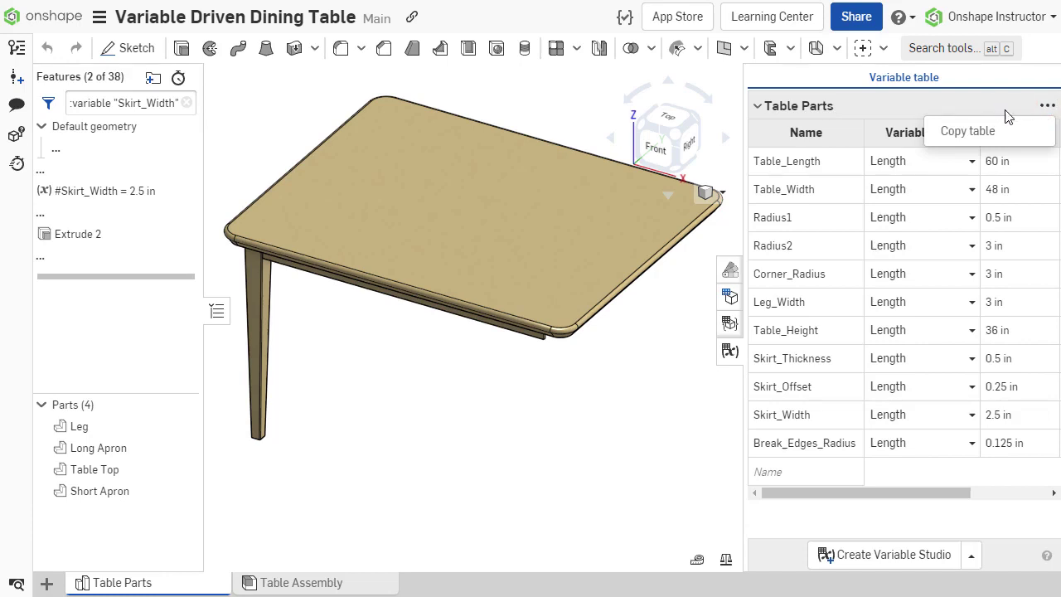
pyautogui.click(1019, 132)
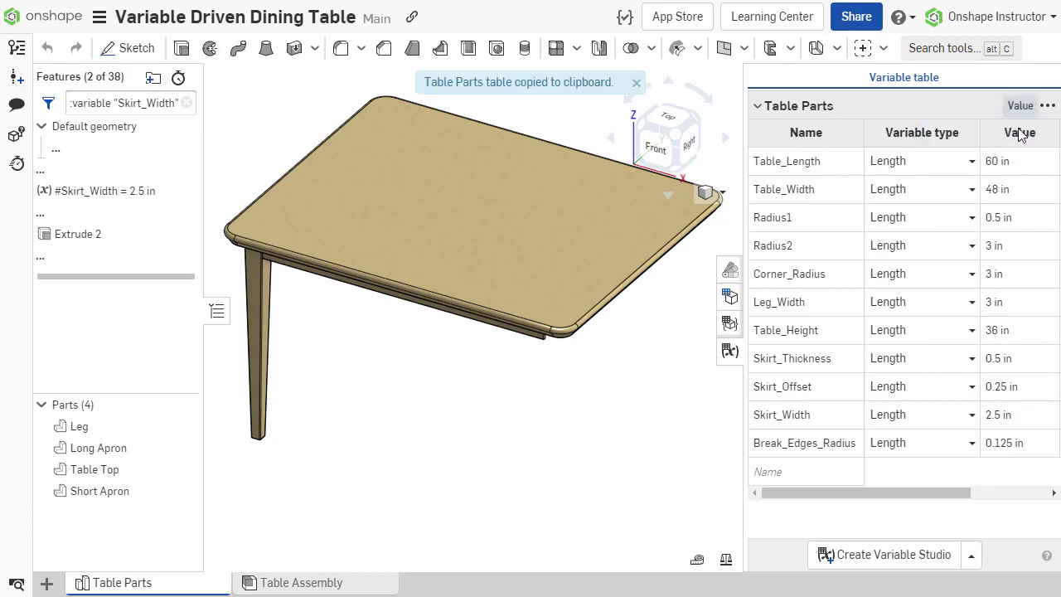
pyautogui.hotkey('ctrl', 'Tab')
# Paste the variable table at A1 and change Table_Width in C3 to 36
pyautogui.hotkey('ctrl', 'v')
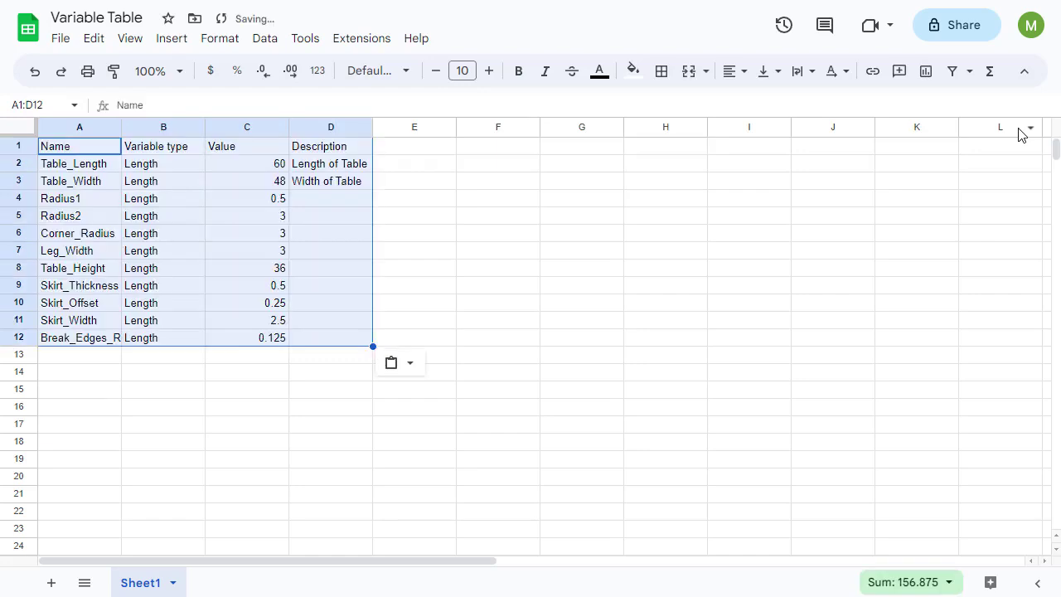
pyautogui.click(410, 251)
pyautogui.click(276, 184)
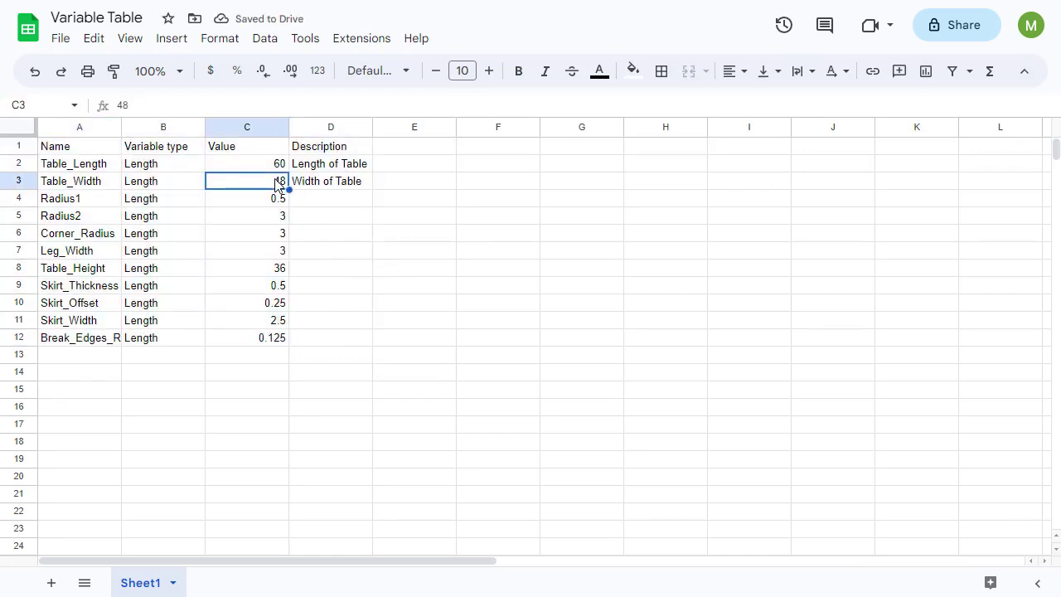
pyautogui.write('36')
pyautogui.press('Return')
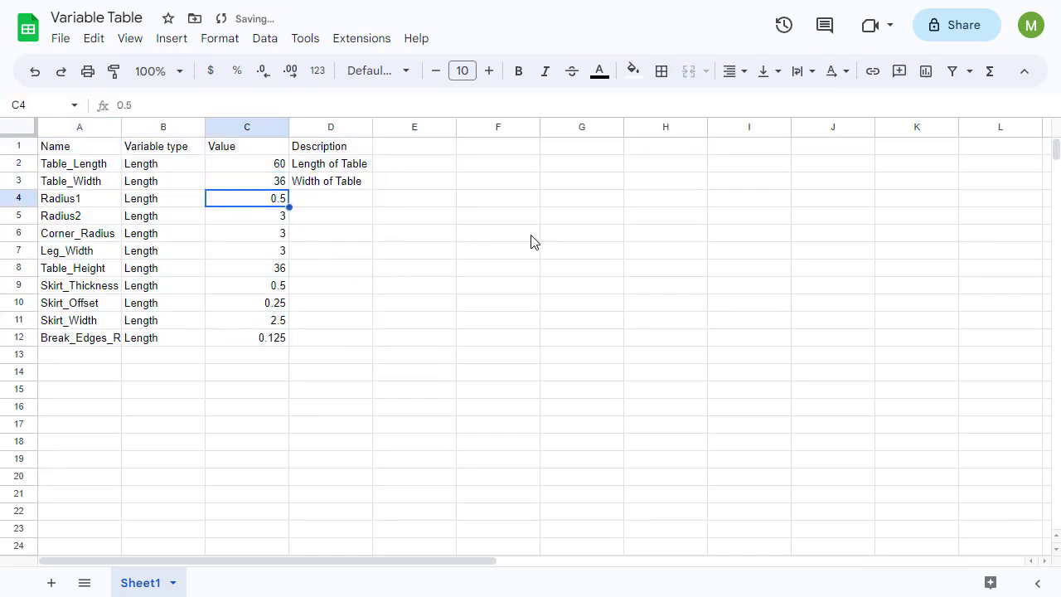
# Copy the variable rows A2:D12
pyautogui.click(95, 166)
pyautogui.moveTo(96, 166); pyautogui.dragTo(320, 339)
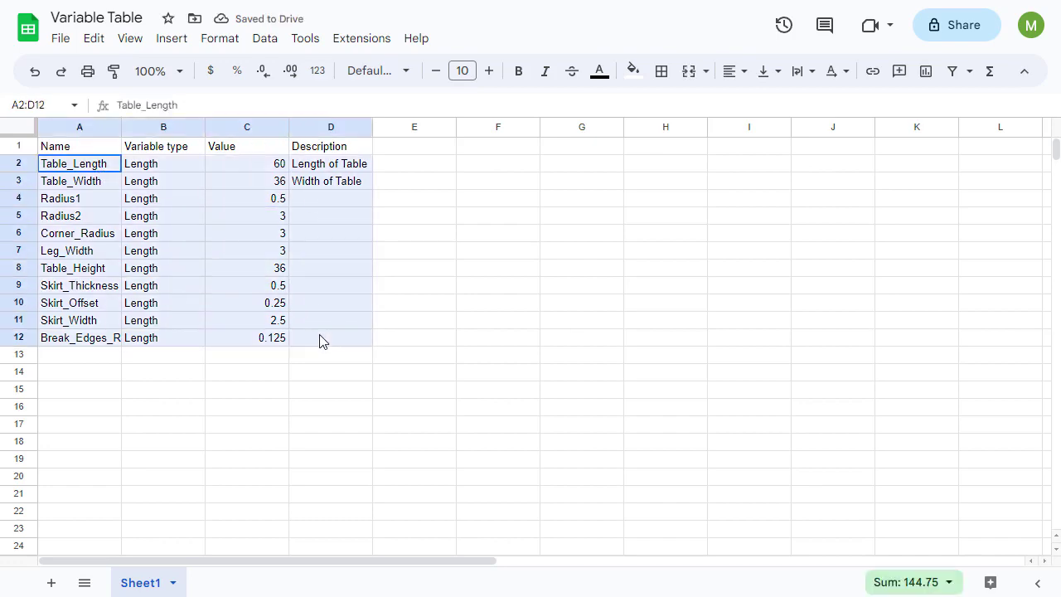
pyautogui.hotkey('ctrl', 'c')
# Paste the spreadsheet rows at Table_Length so Table_Width becomes 36 in; dismiss the Variable Studio dialog
pyautogui.hotkey('alt', 'Tab')
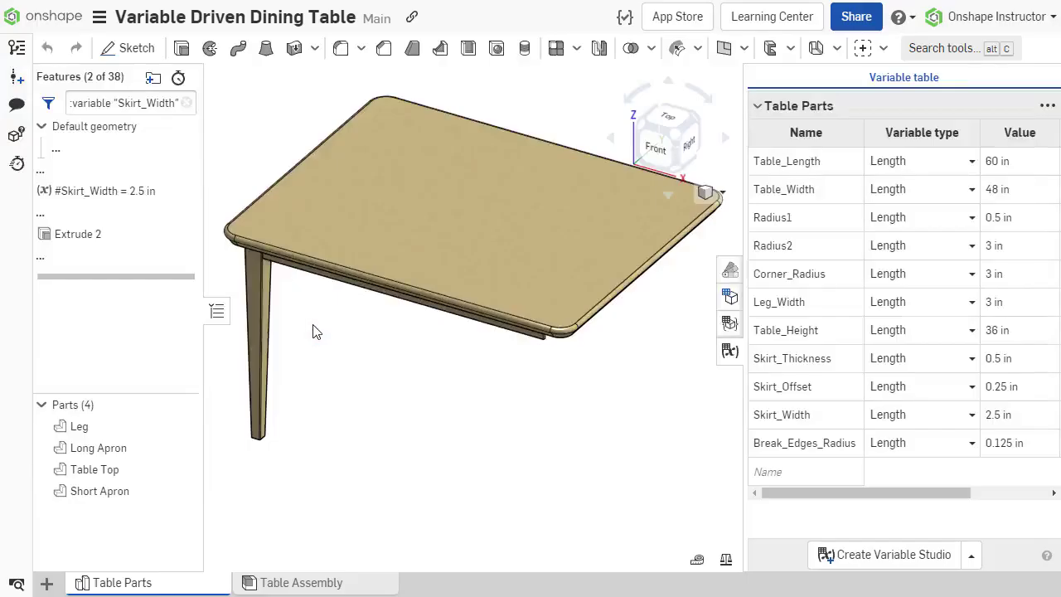
pyautogui.click(783, 161)
pyautogui.hotkey('ctrl', 'v')
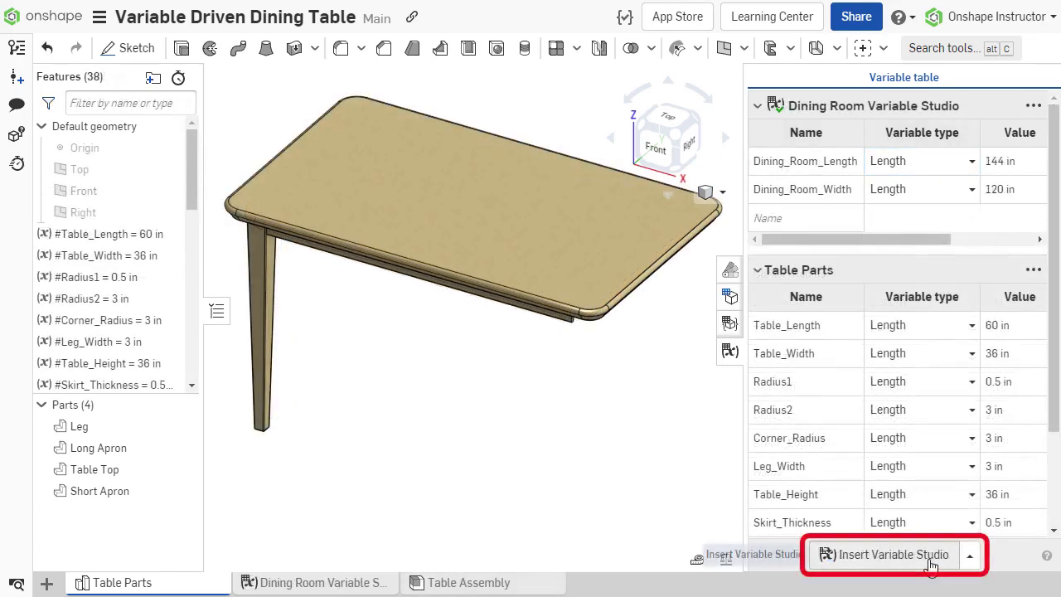
pyautogui.click(931, 562)
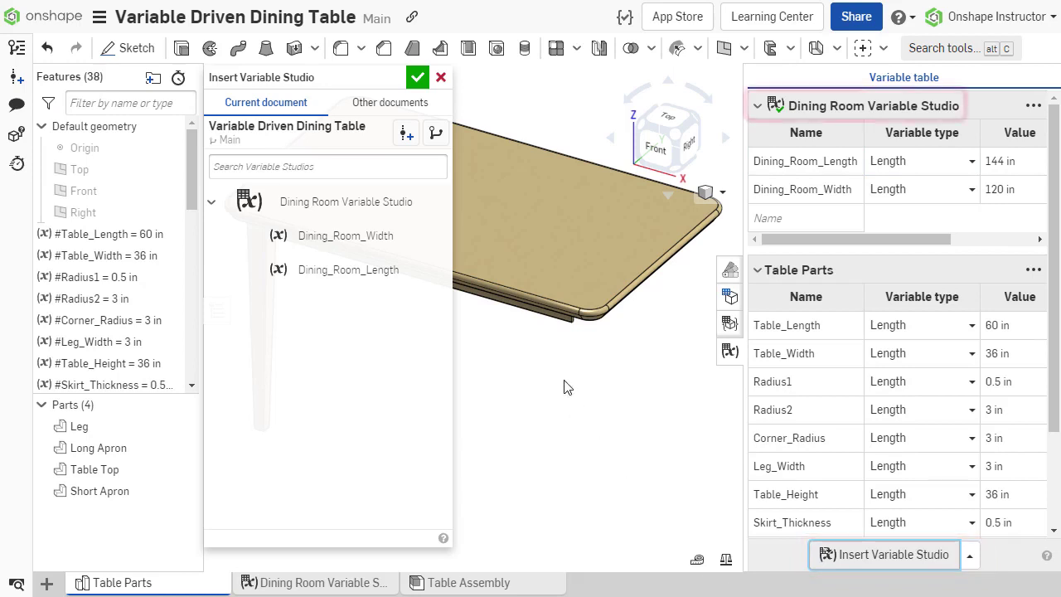
pyautogui.click(440, 78)
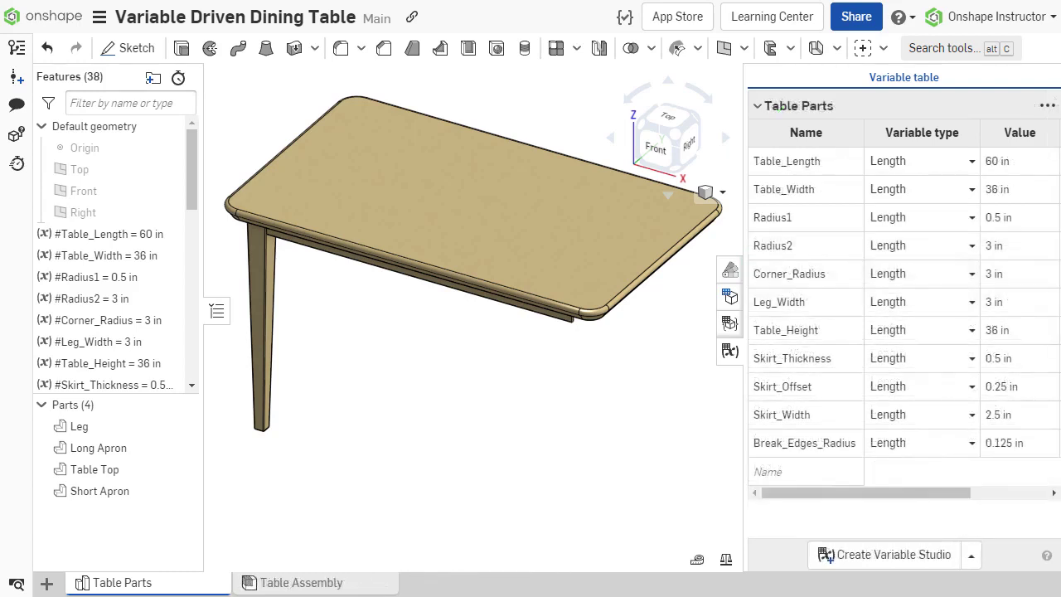
# Change Table_Length from 60 in to 48 in and Leg_Width from 3 in to 4 in
pyautogui.click(1005, 161)
pyautogui.hotkey('ctrl', 'a')
pyautogui.write('48')
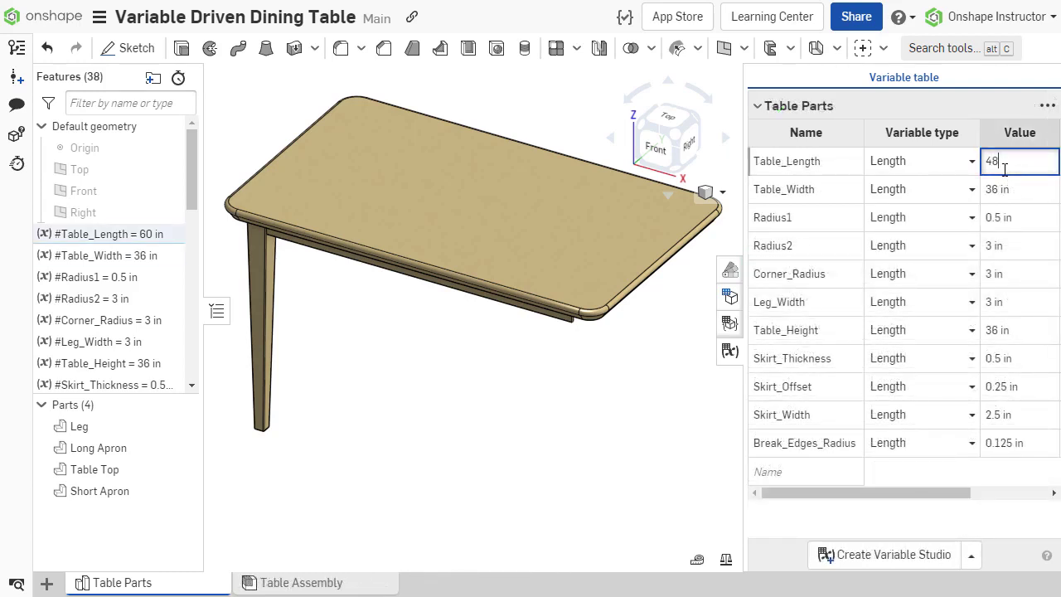
pyautogui.press('Return')
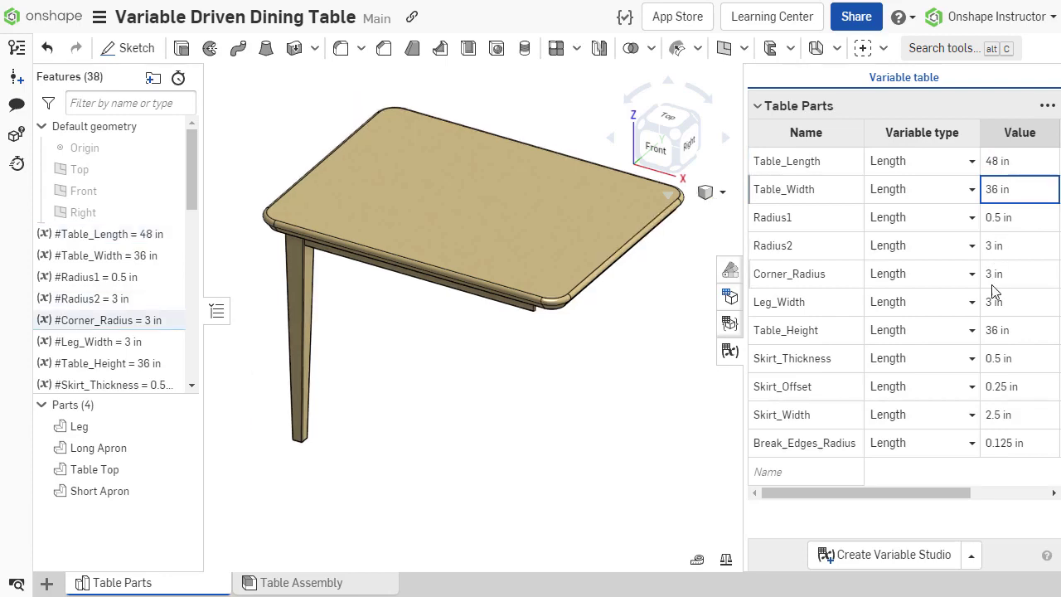
pyautogui.click(995, 303)
pyautogui.hotkey('ctrl', 'a')
pyautogui.write('4')
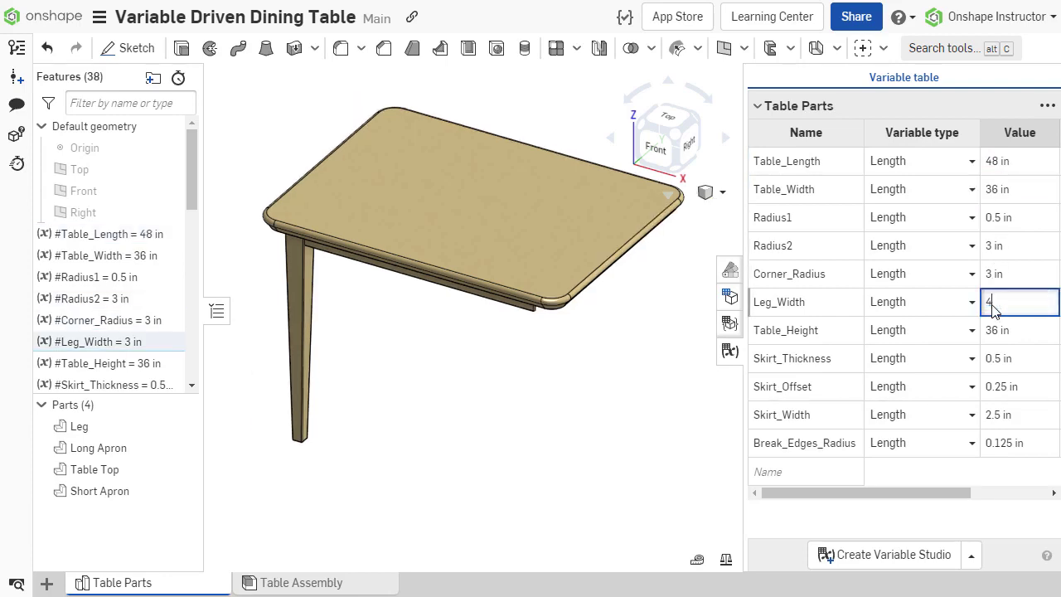
pyautogui.press('Return')
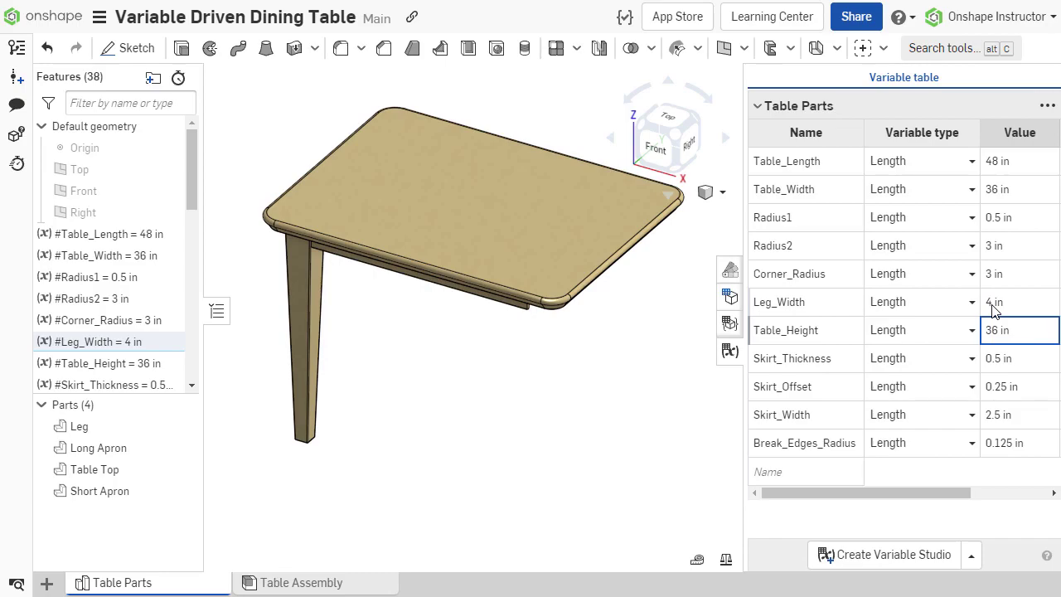